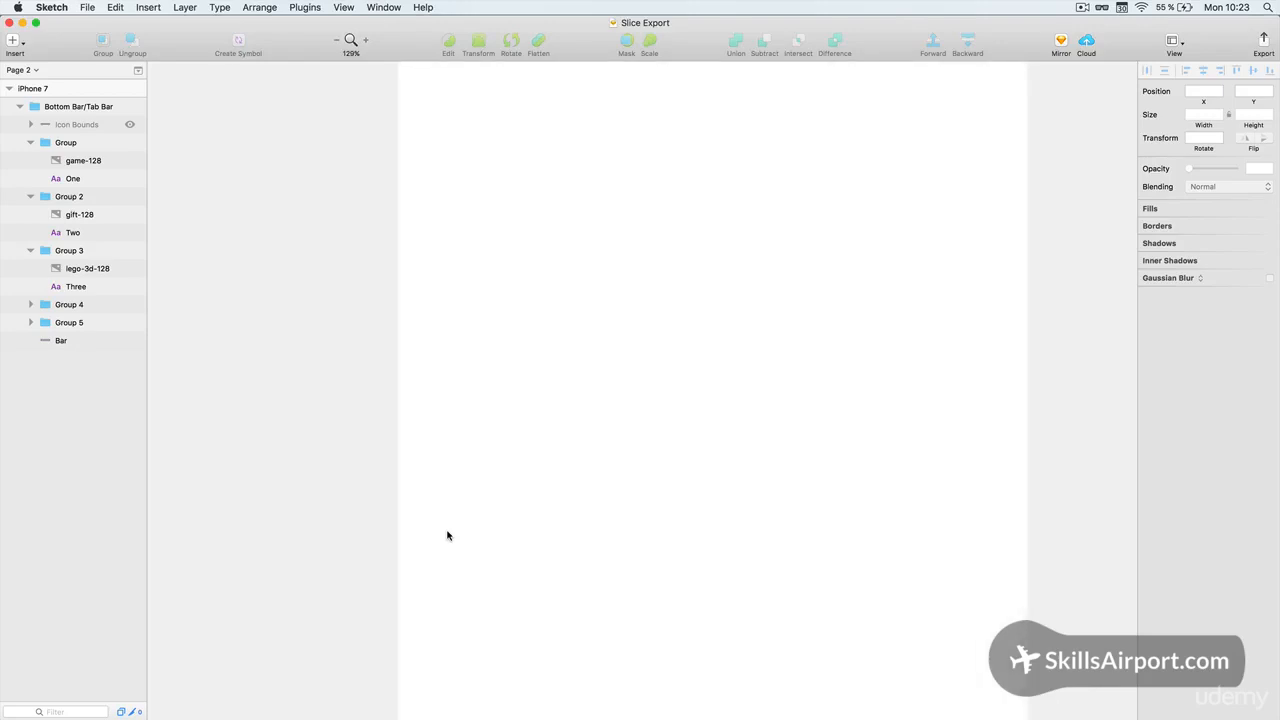
# Inspect the sizes of the game, gift, lego and fourth placeholder icons in the iPhone 7 artboard's tab bar
pyautogui.scroll(-5, 447, 535)
pyautogui.click(448, 536)
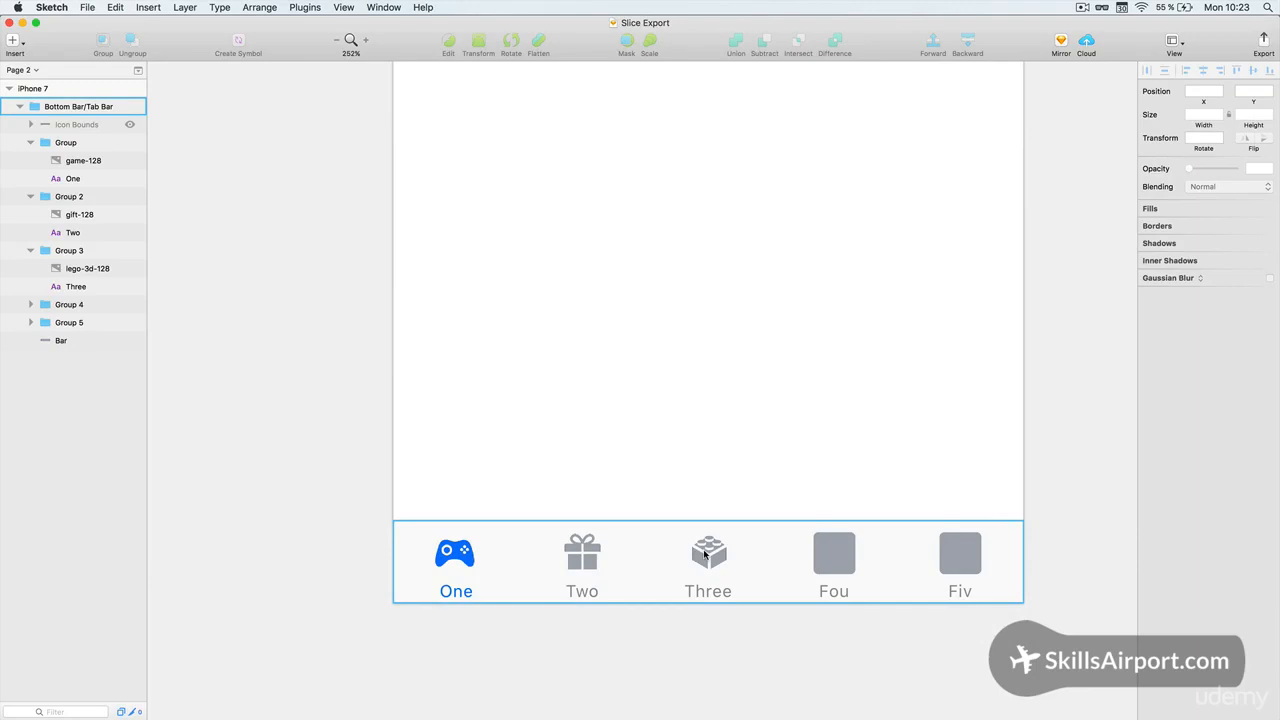
pyautogui.click(838, 554)
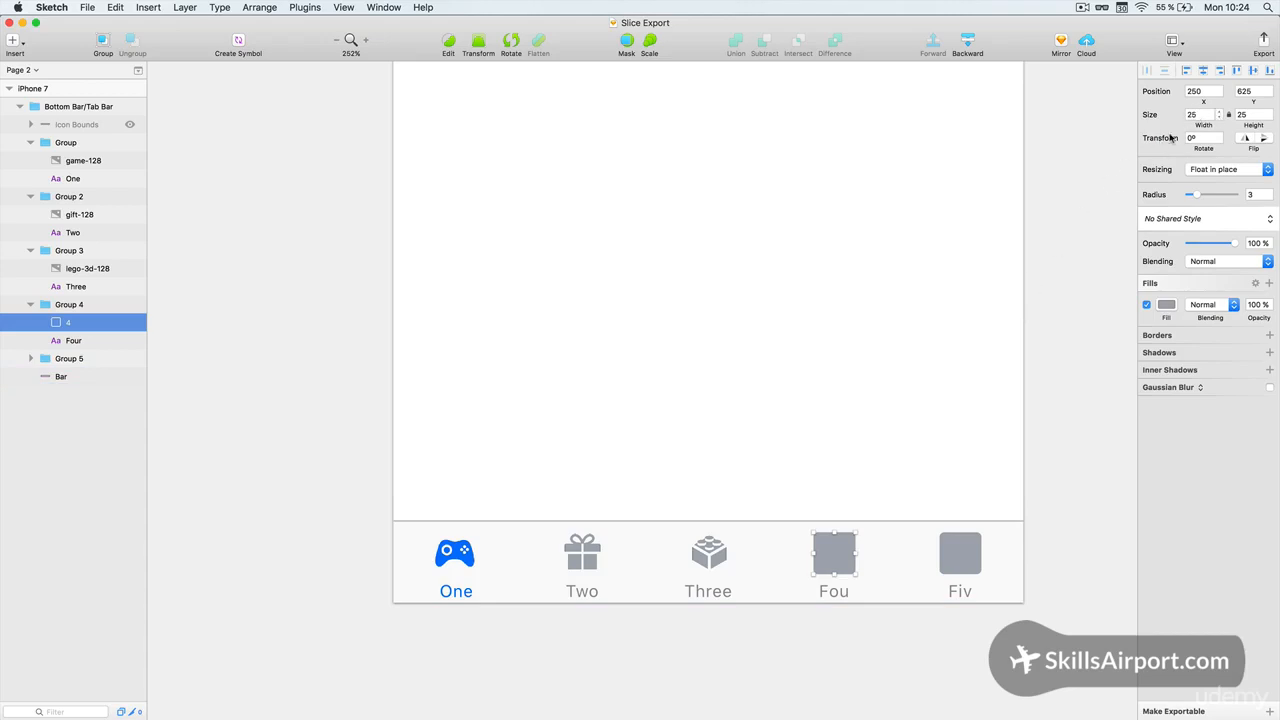
pyautogui.click(703, 555)
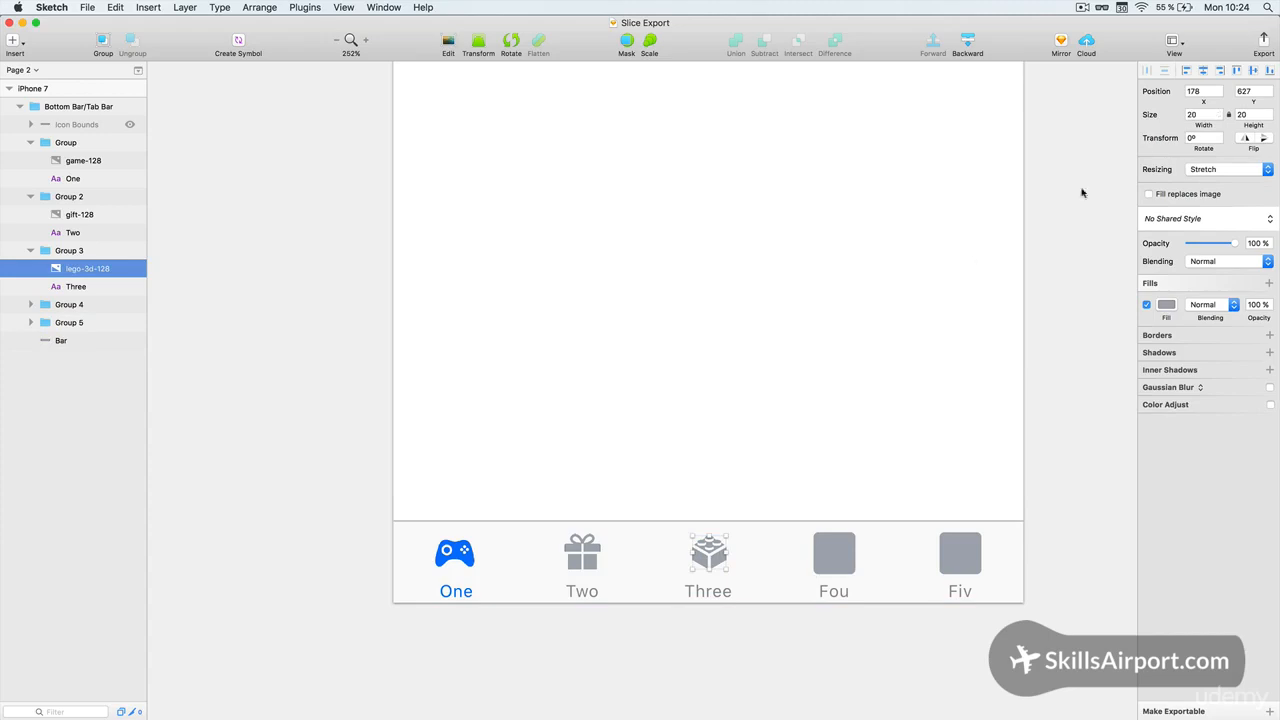
pyautogui.click(587, 561)
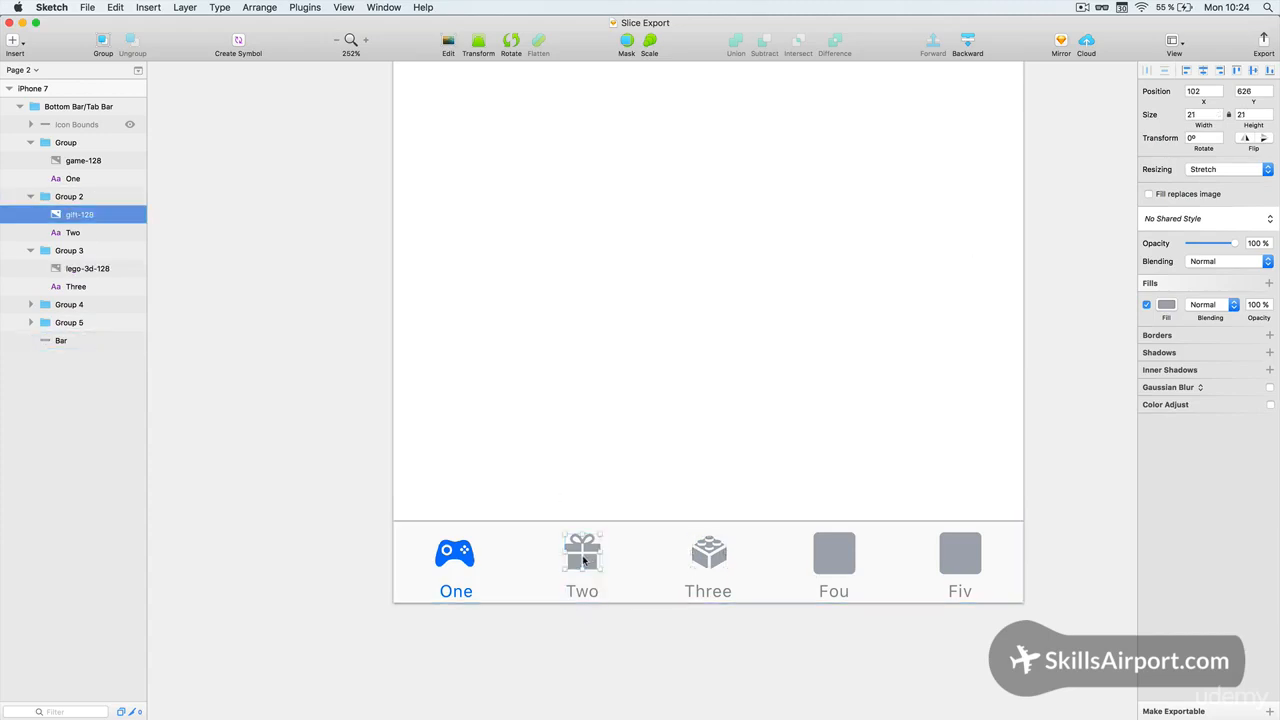
pyautogui.click(468, 554)
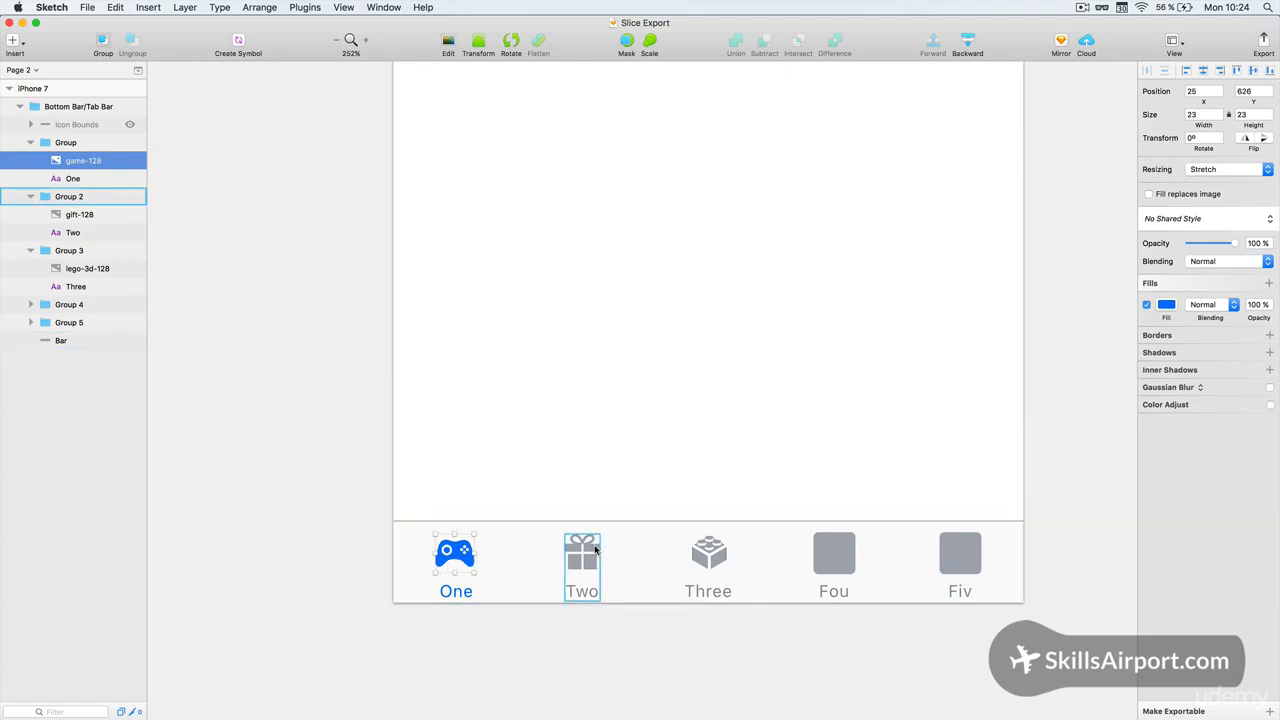
pyautogui.doubleClick(826, 546)
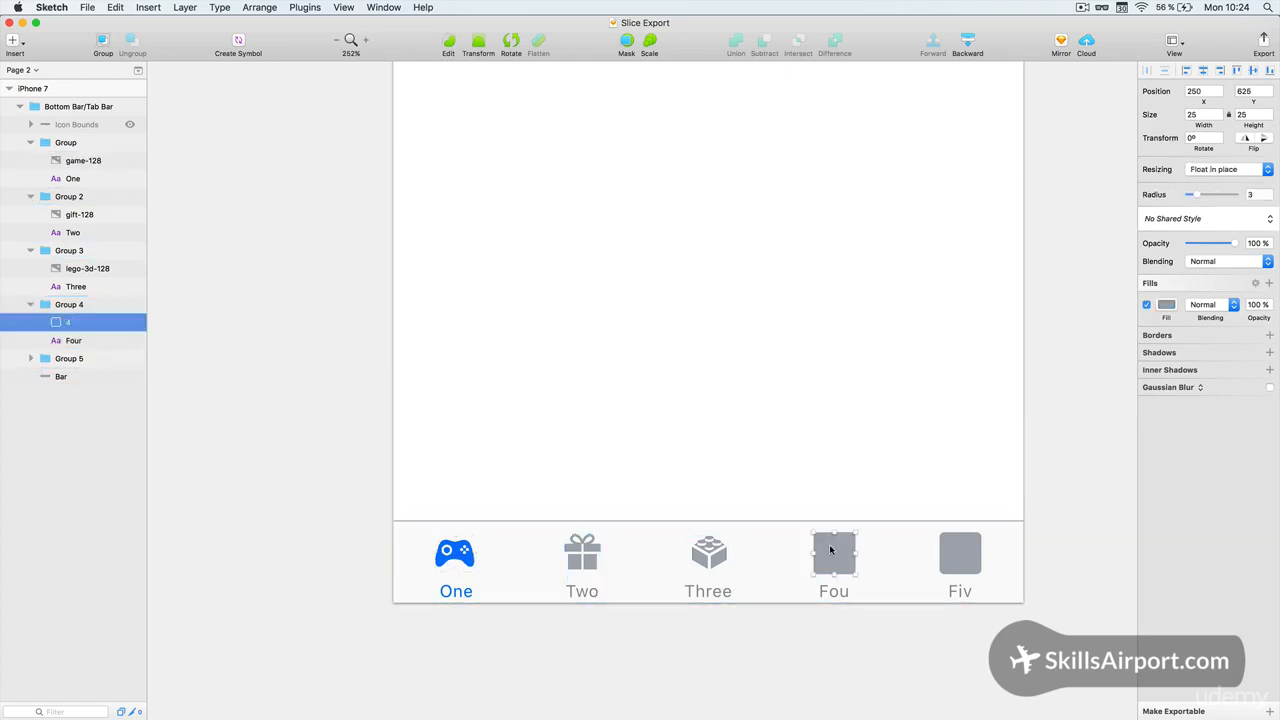
pyautogui.press('Up')
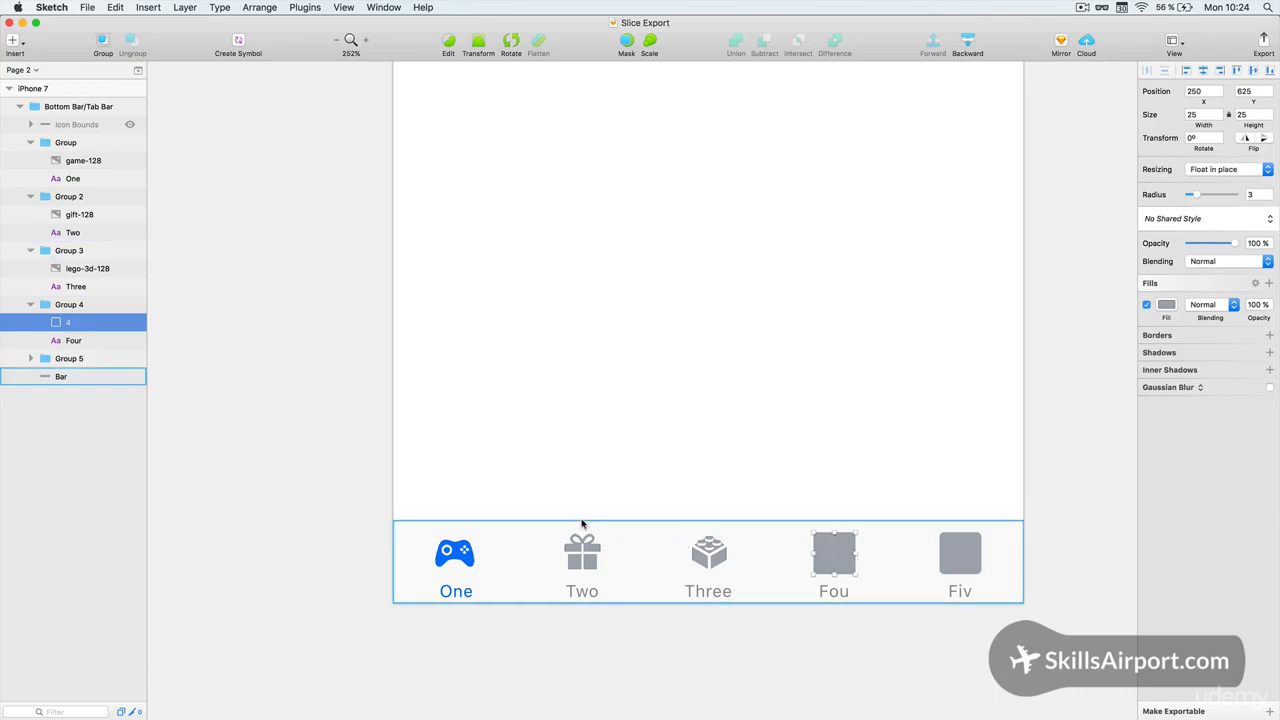
pyautogui.click(538, 507)
pyautogui.hscroll(-2, 538, 507)
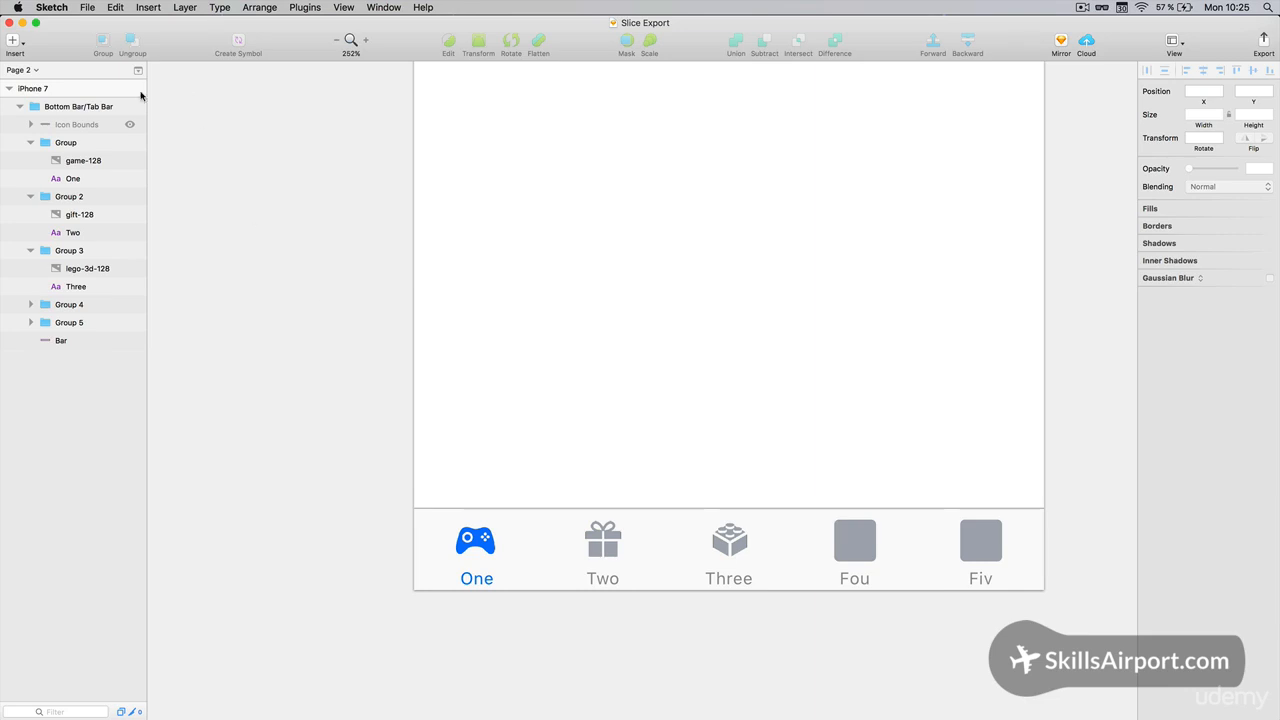
# Draw a slice about 32 by 26 around the blue game controller icon in the tab bar
pyautogui.click(15, 42)
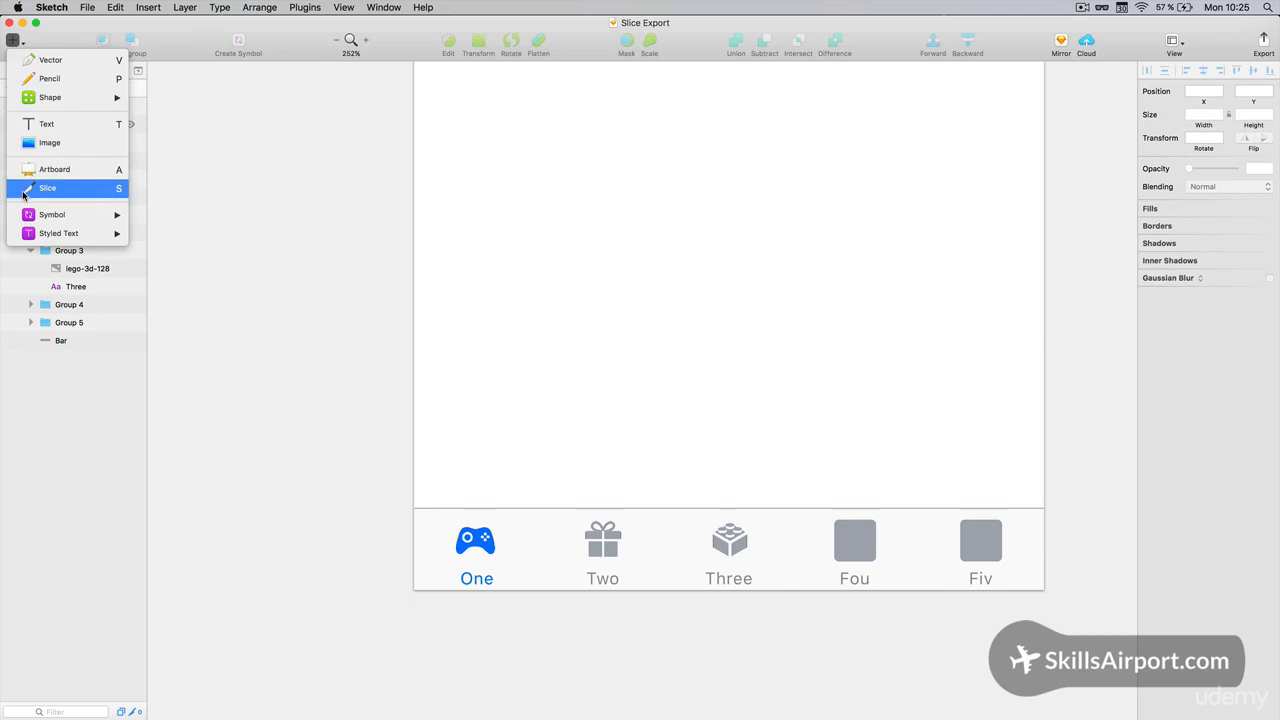
pyautogui.click(117, 191)
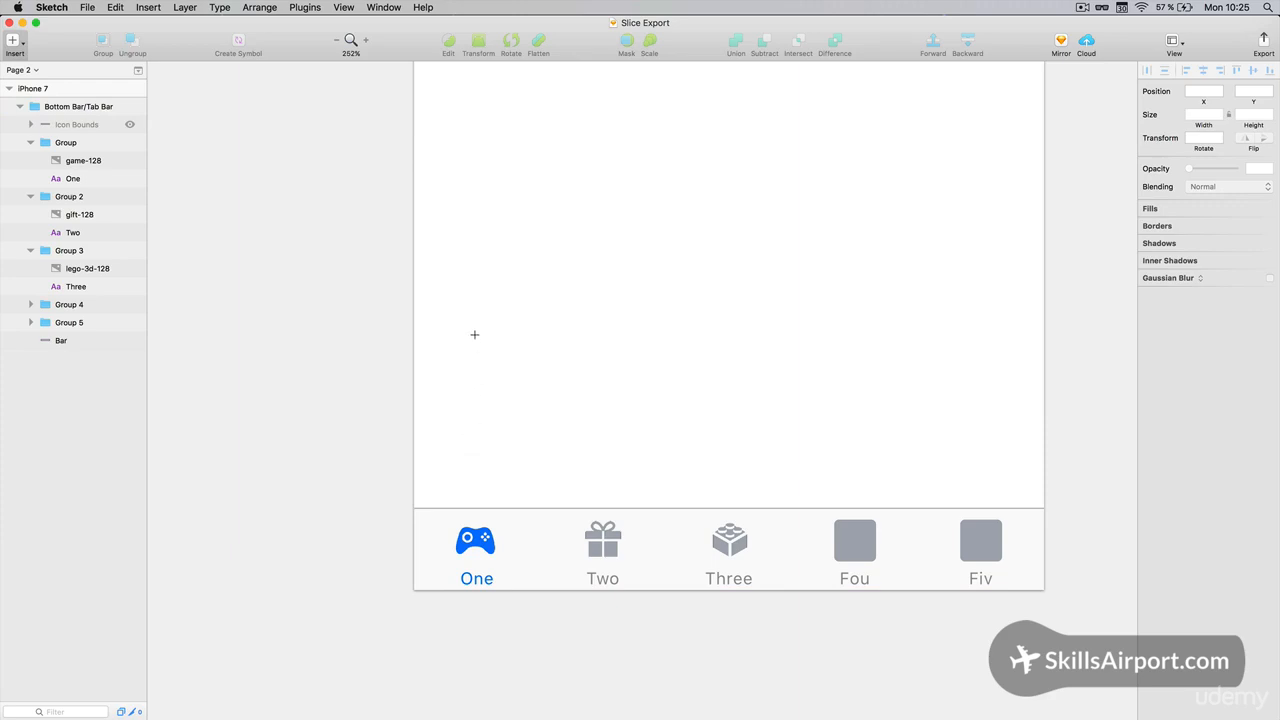
pyautogui.press('Escape')
pyautogui.press('s')
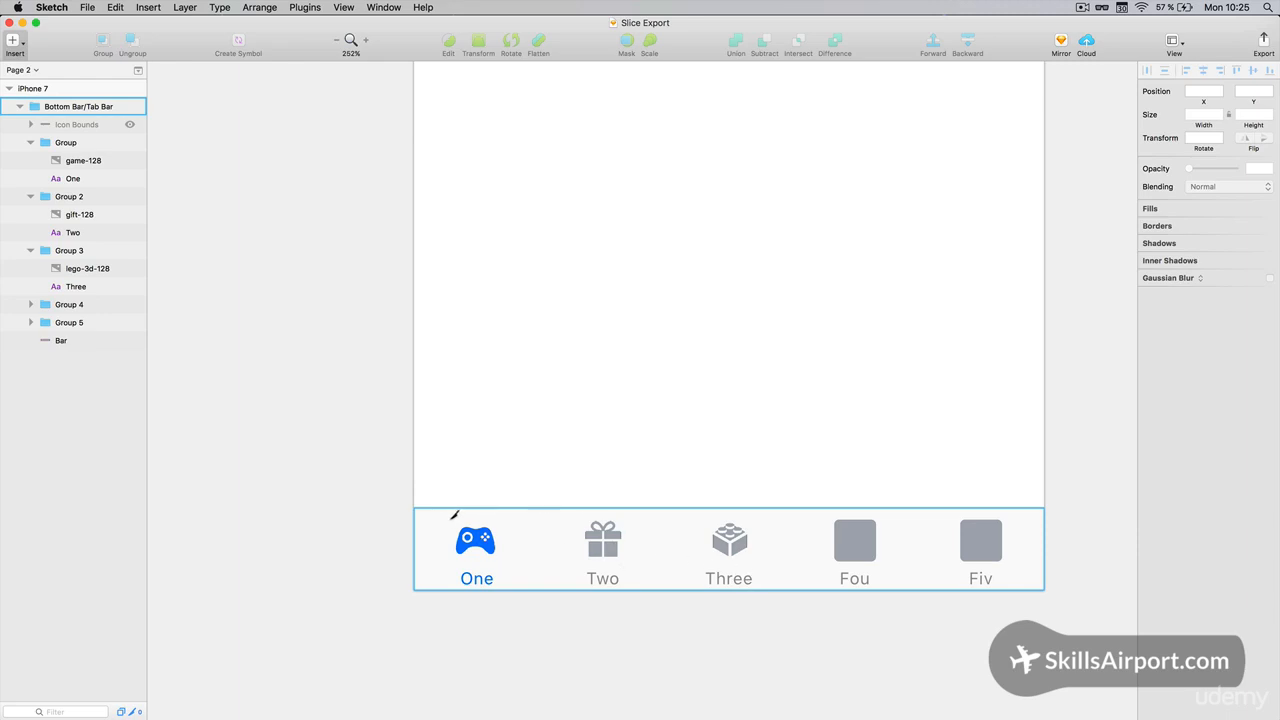
pyautogui.moveTo(451, 518); pyautogui.dragTo(504, 562)
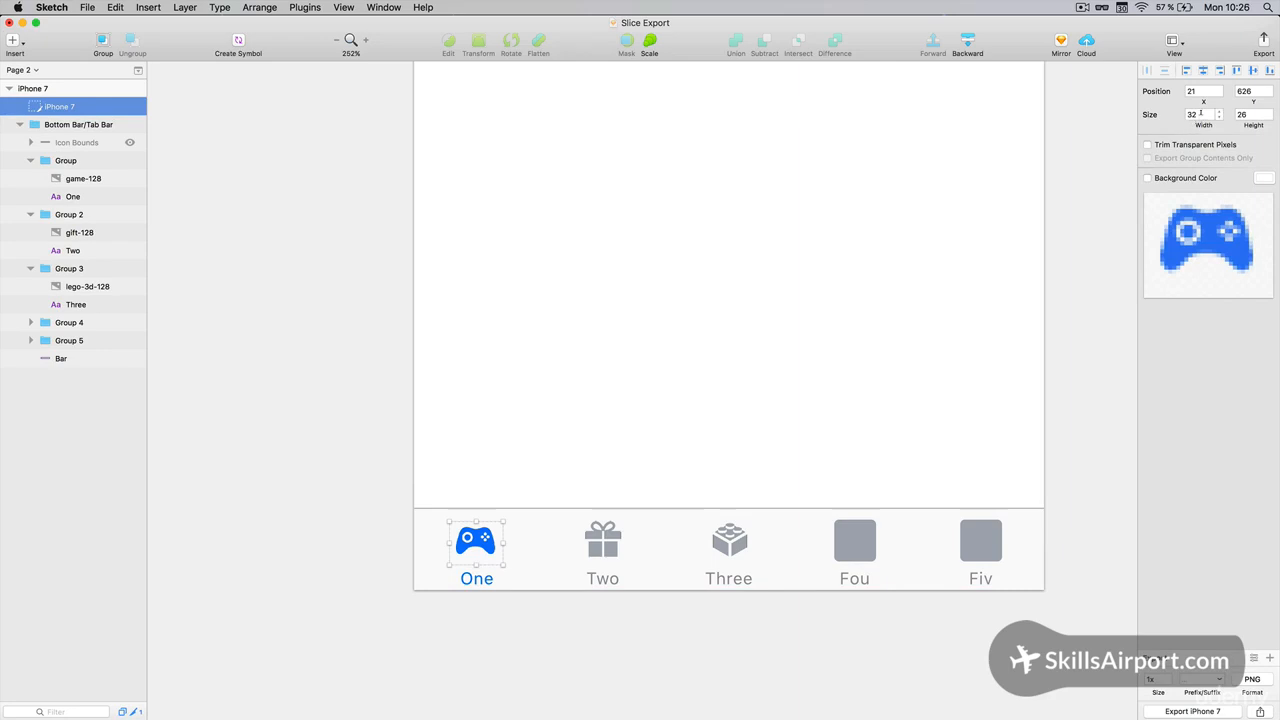
# Set the game icon slice's width and height to 25 each
pyautogui.doubleClick(1195, 115)
pyautogui.write('25')
pyautogui.press('Tab')
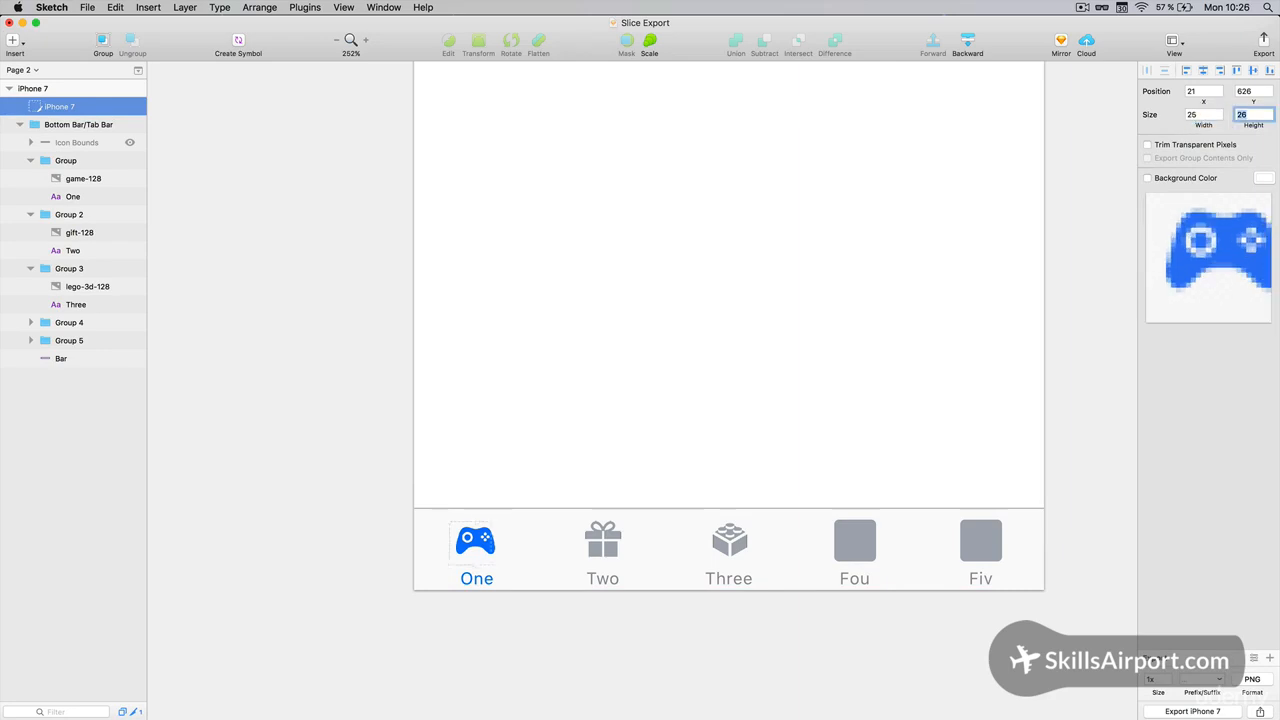
pyautogui.write('25')
pyautogui.press('Return')
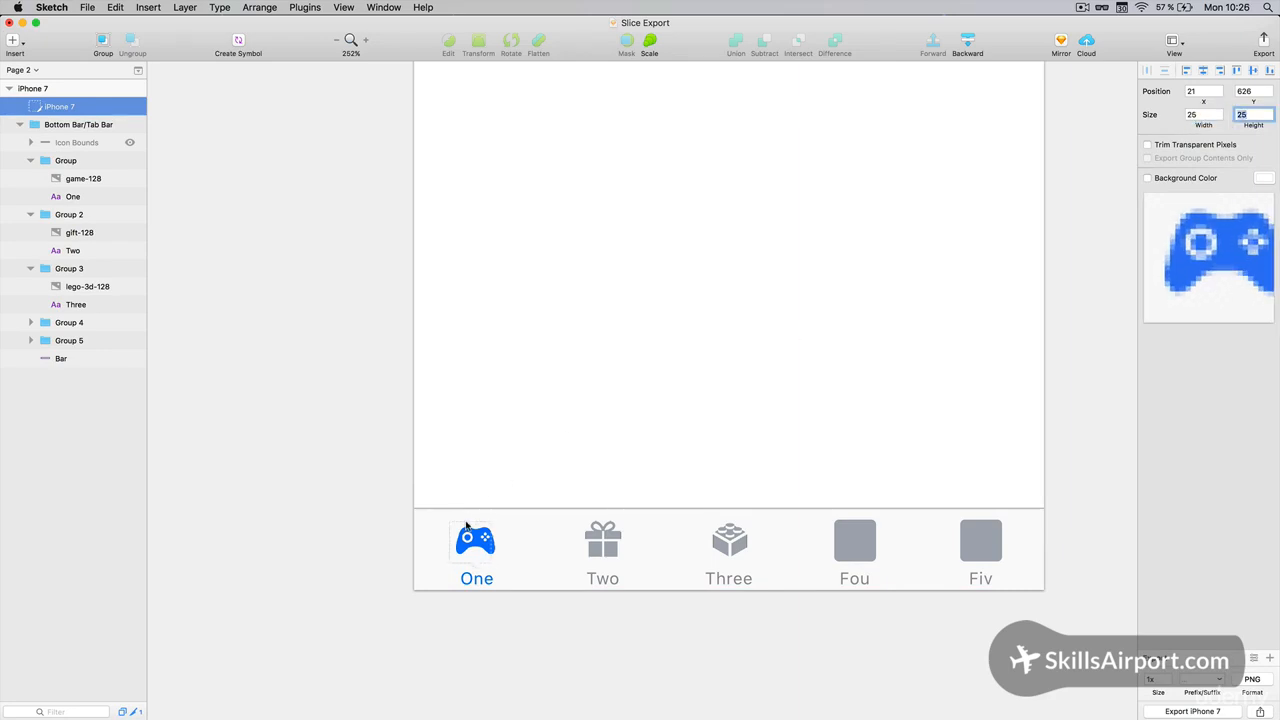
# Centre the slice on the game icon at X 24, Y 625 and apply the iOS export preset to it
pyautogui.moveTo(460, 524); pyautogui.dragTo(465, 521)
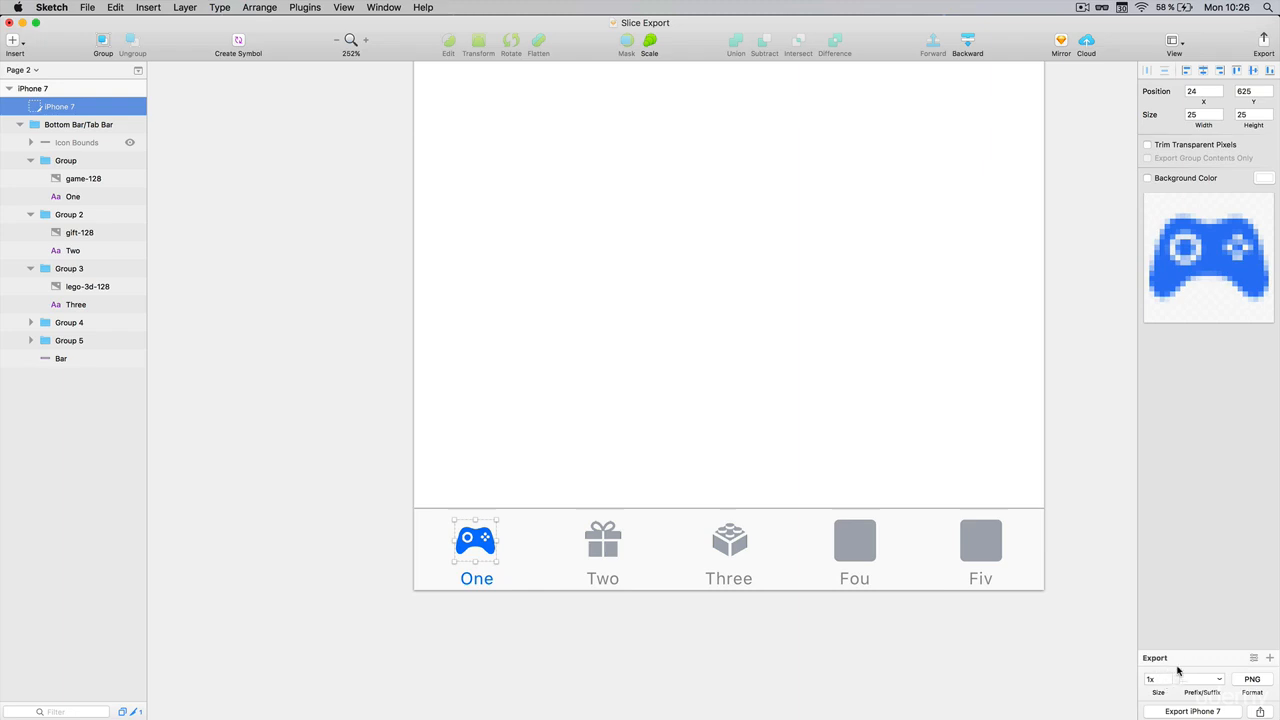
pyautogui.click(1253, 659)
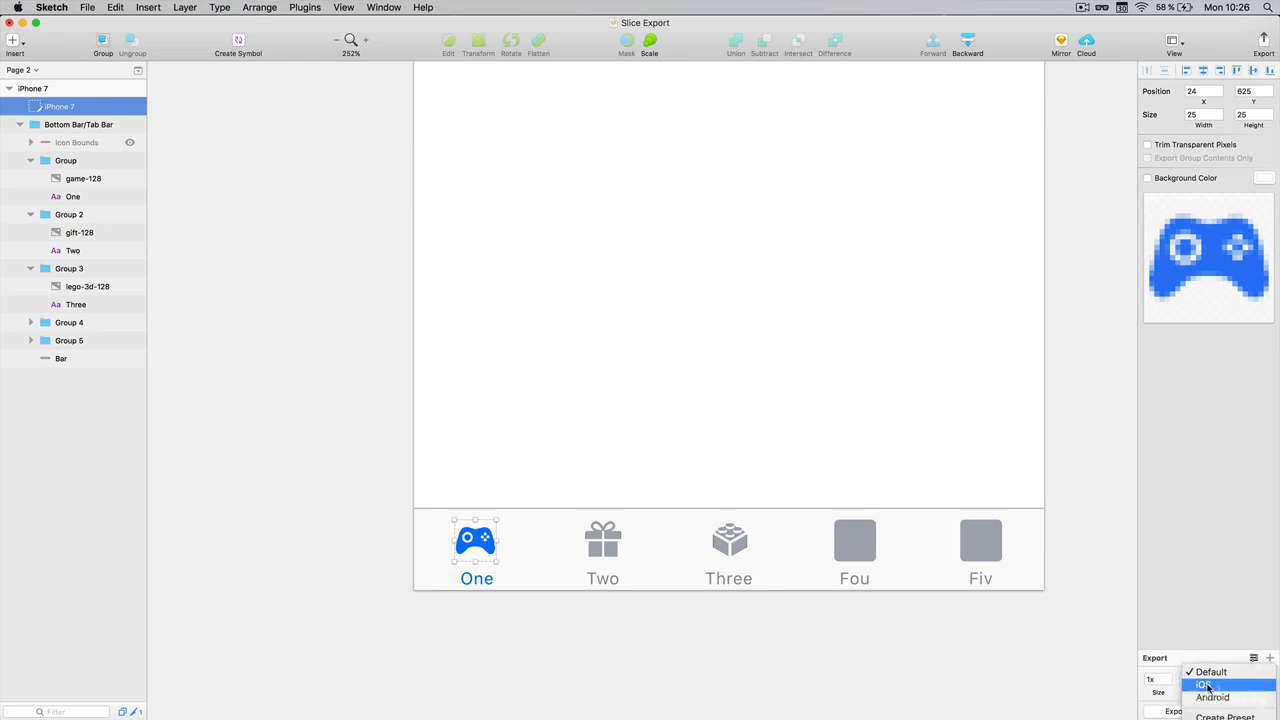
pyautogui.click(1207, 686)
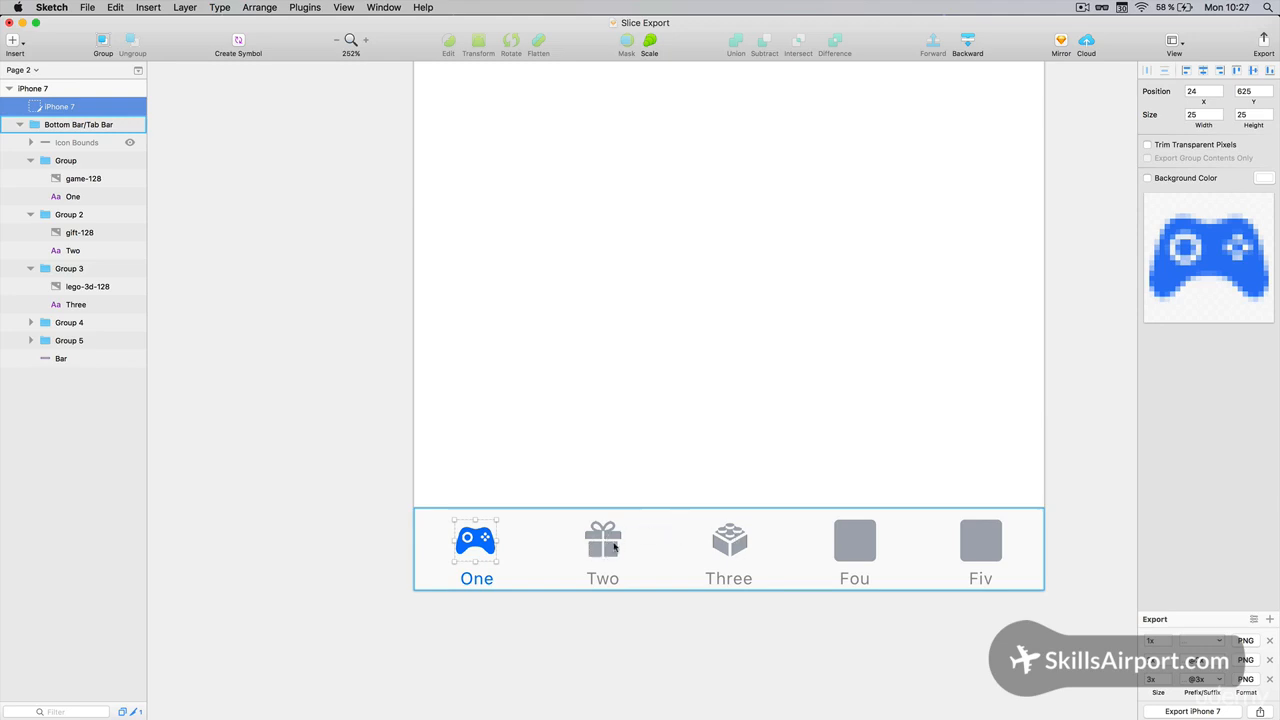
# Duplicate the game icon slice and place the copy over the gift icon at X 100, Y 625
pyautogui.press('super+d')
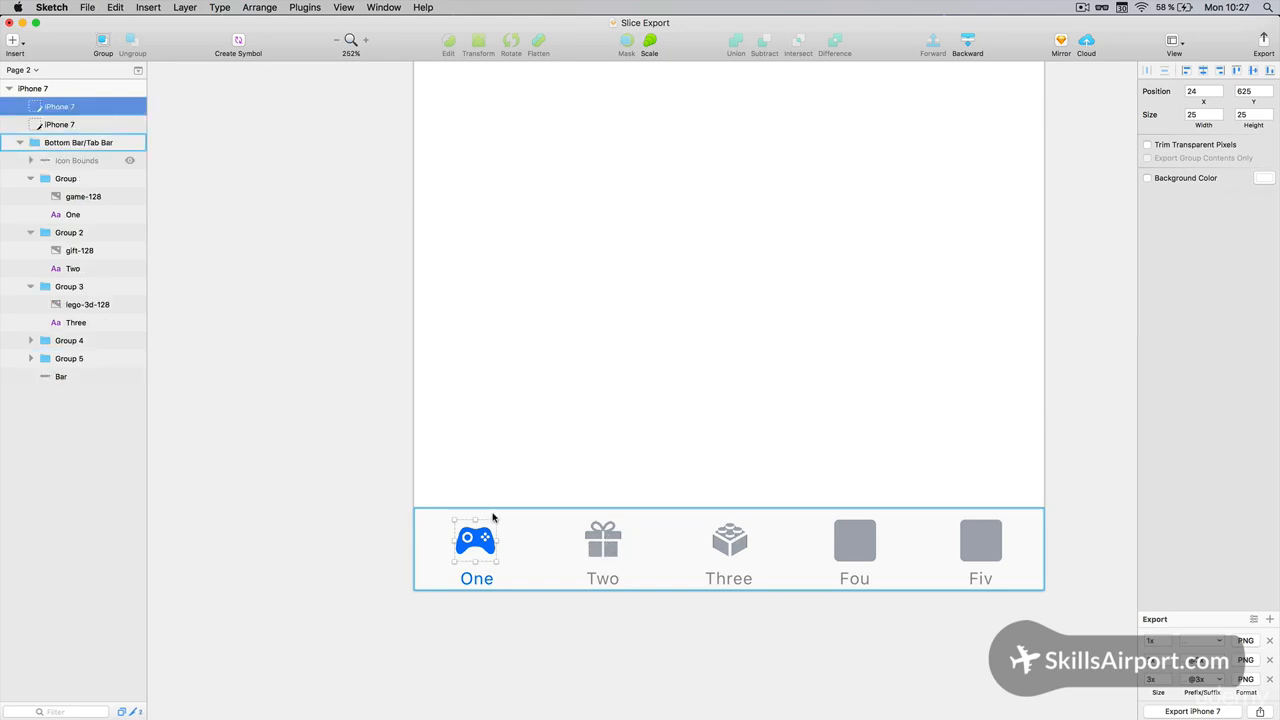
pyautogui.hotkey('shift', 'Right')
pyautogui.hotkey('shift', 'Right')
pyautogui.hotkey('shift', 'Right')
pyautogui.hotkey('shift', 'Right')
pyautogui.hotkey('shift', 'Right')
pyautogui.hotkey('shift', 'Right')
pyautogui.hotkey('shift', 'Right')
pyautogui.hotkey('shift', 'Right')
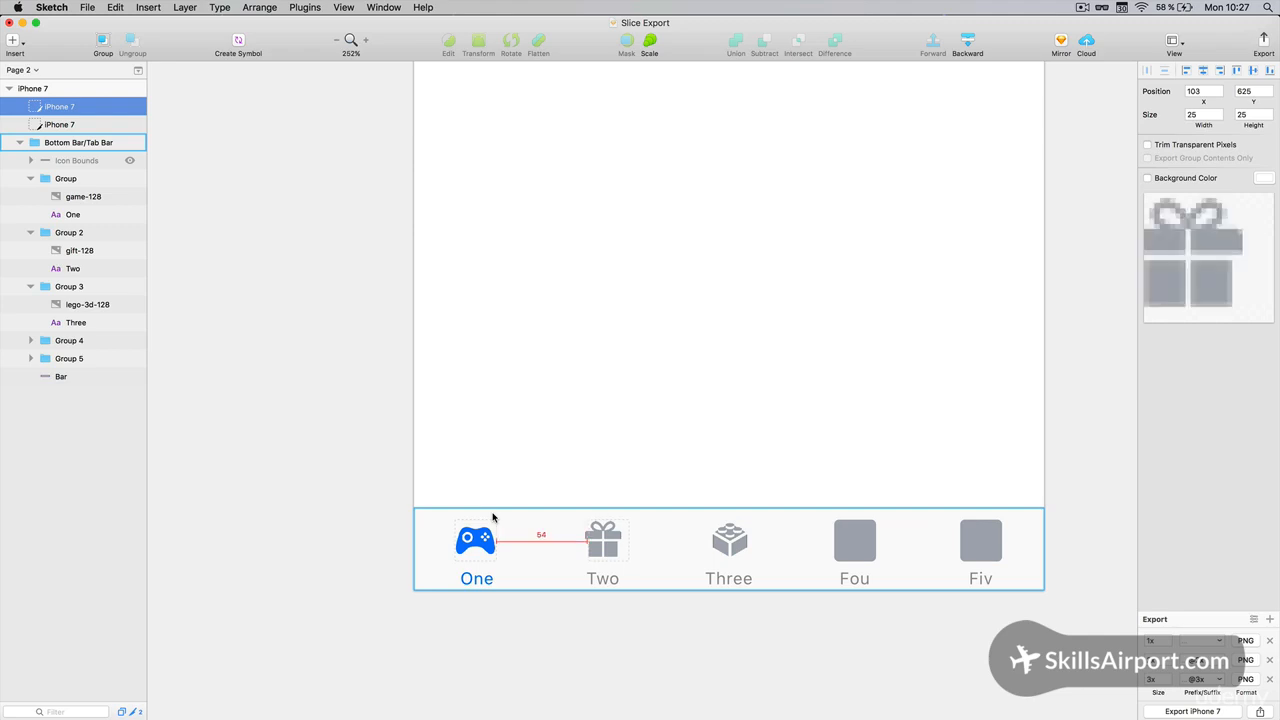
pyautogui.press('Left')
pyautogui.press('Left')
pyautogui.press('Left')
pyautogui.press('Left')
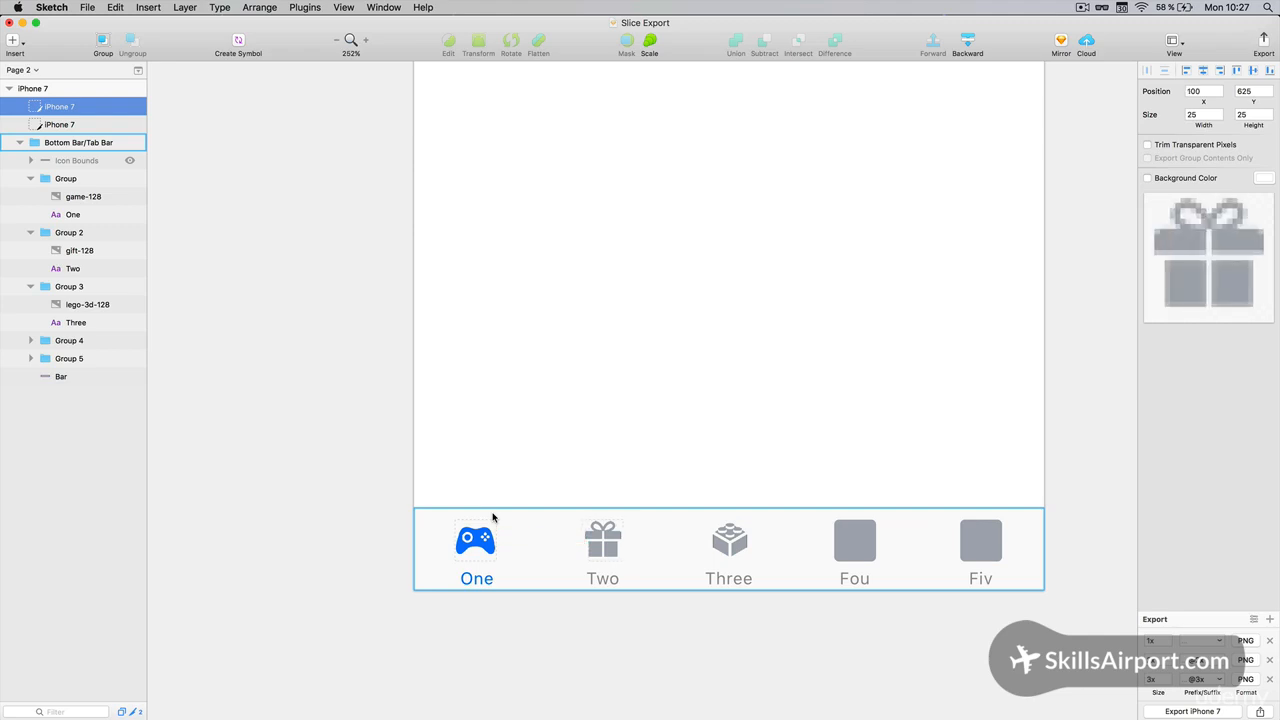
# Duplicate the slice again and place the copy over the lego brick icon at X 175, Y 625
pyautogui.press('super+d')
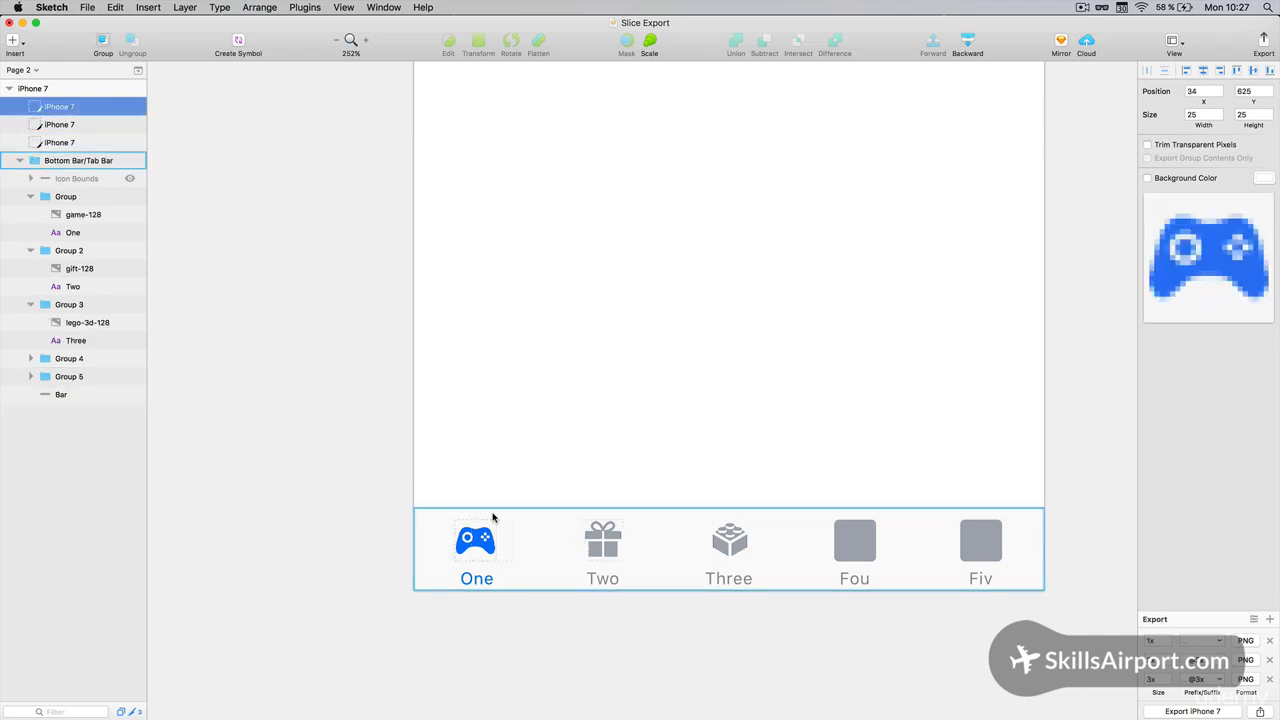
pyautogui.hotkey('shift', 'Right')
pyautogui.hotkey('shift', 'Right')
pyautogui.hotkey('shift', 'Right')
pyautogui.hotkey('shift', 'Right')
pyautogui.hotkey('shift', 'Right')
pyautogui.hotkey('shift', 'Right')
pyautogui.hotkey('shift', 'Right')
pyautogui.hotkey('shift', 'Right')
pyautogui.press('Left')
pyautogui.press('Left')
pyautogui.press('Left')
pyautogui.press('Left')
pyautogui.press('Left')
pyautogui.press('Left')
pyautogui.press('Left')
pyautogui.press('Left')
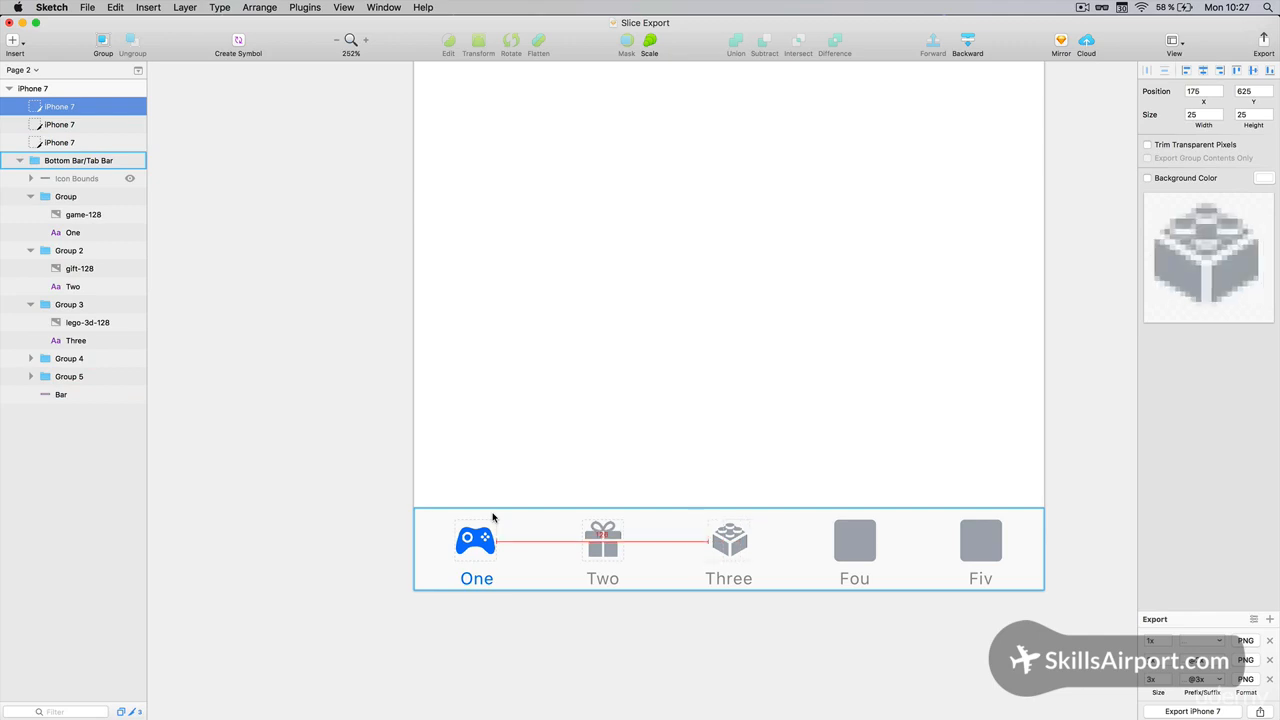
pyautogui.click(722, 458)
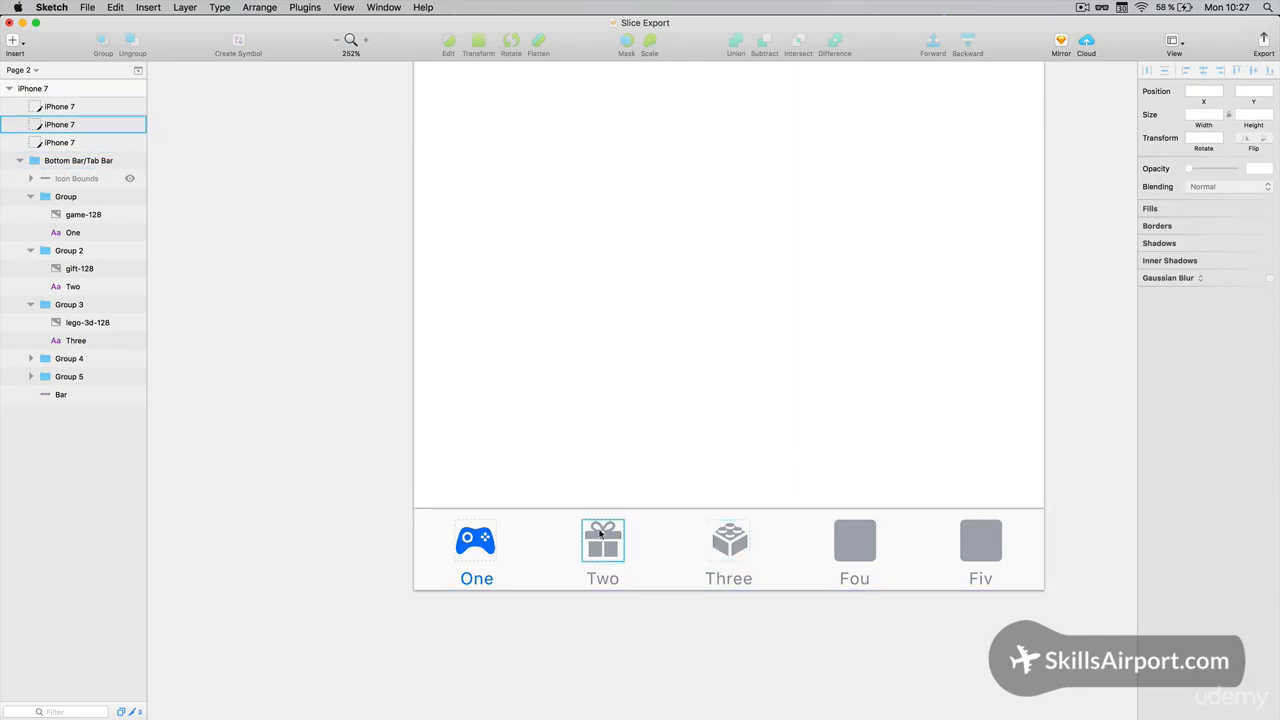
# Group the three icon slices and name the group Slices
pyautogui.click(68, 107)
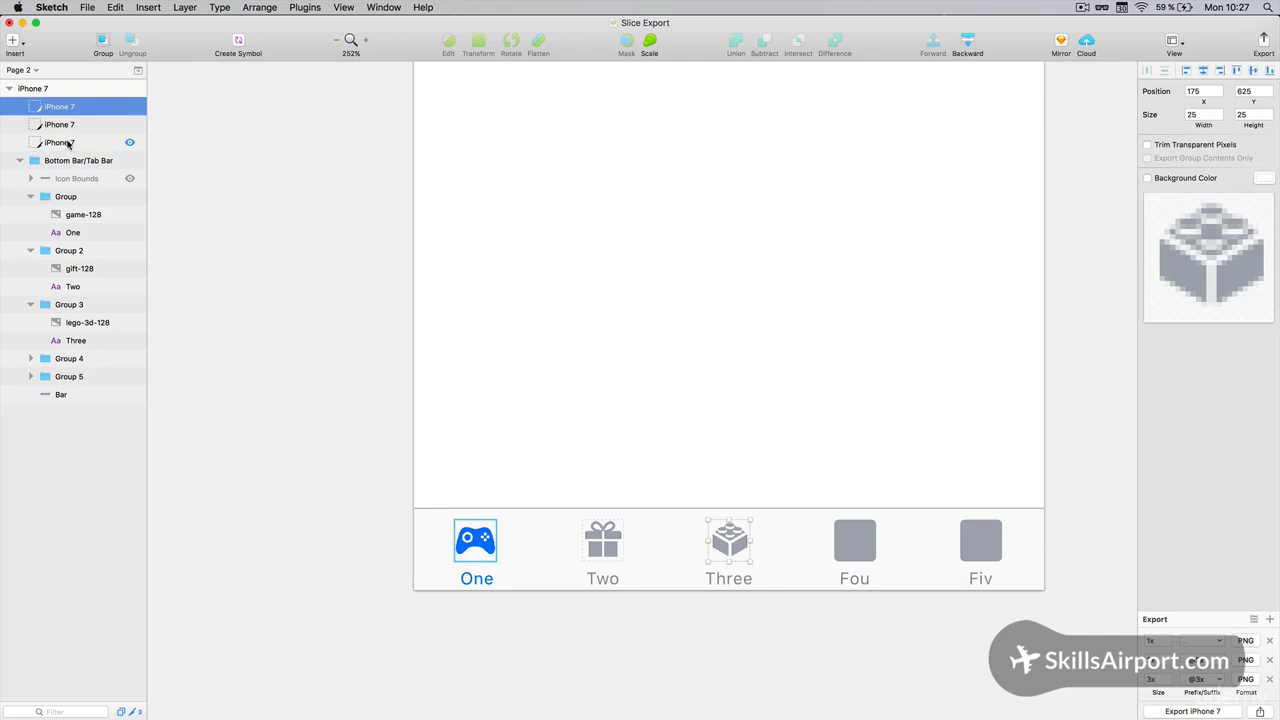
pyautogui.keyDown('shift'); pyautogui.click(68, 142); pyautogui.keyUp('shift')
pyautogui.press('super+g')
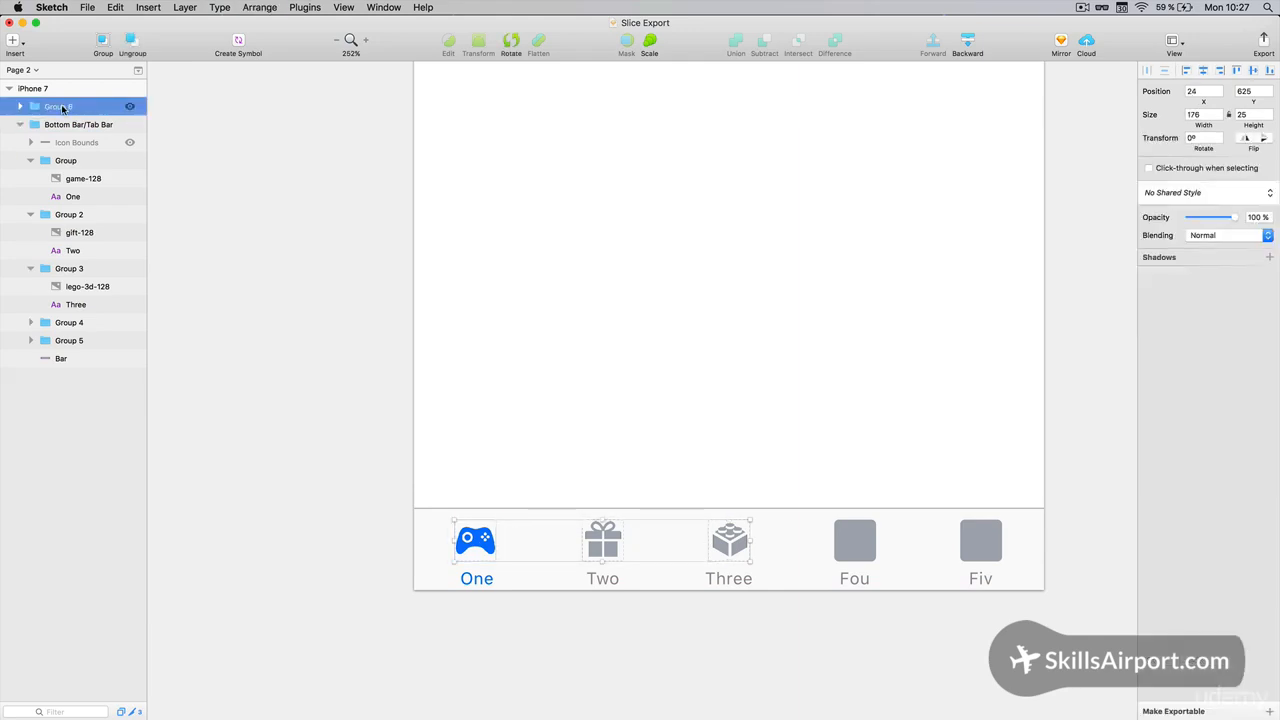
pyautogui.doubleClick(62, 106)
pyautogui.write('Slic')
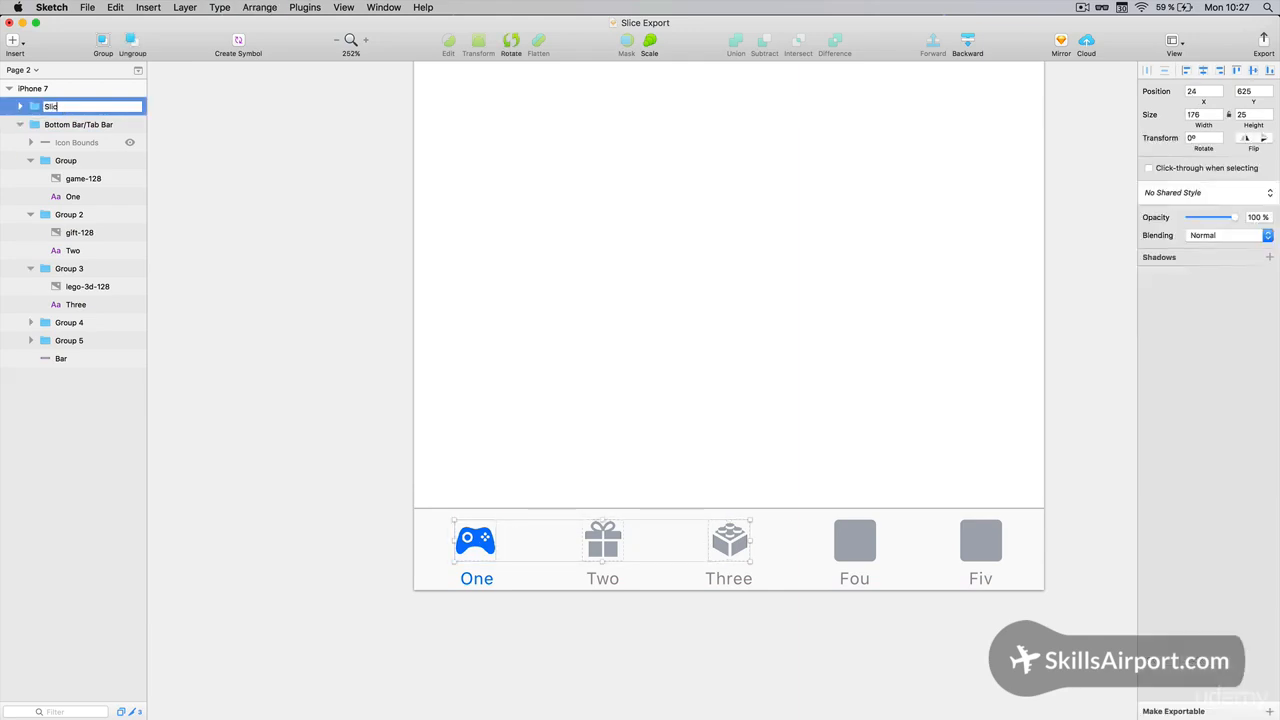
pyautogui.write('es')
pyautogui.press('Return')
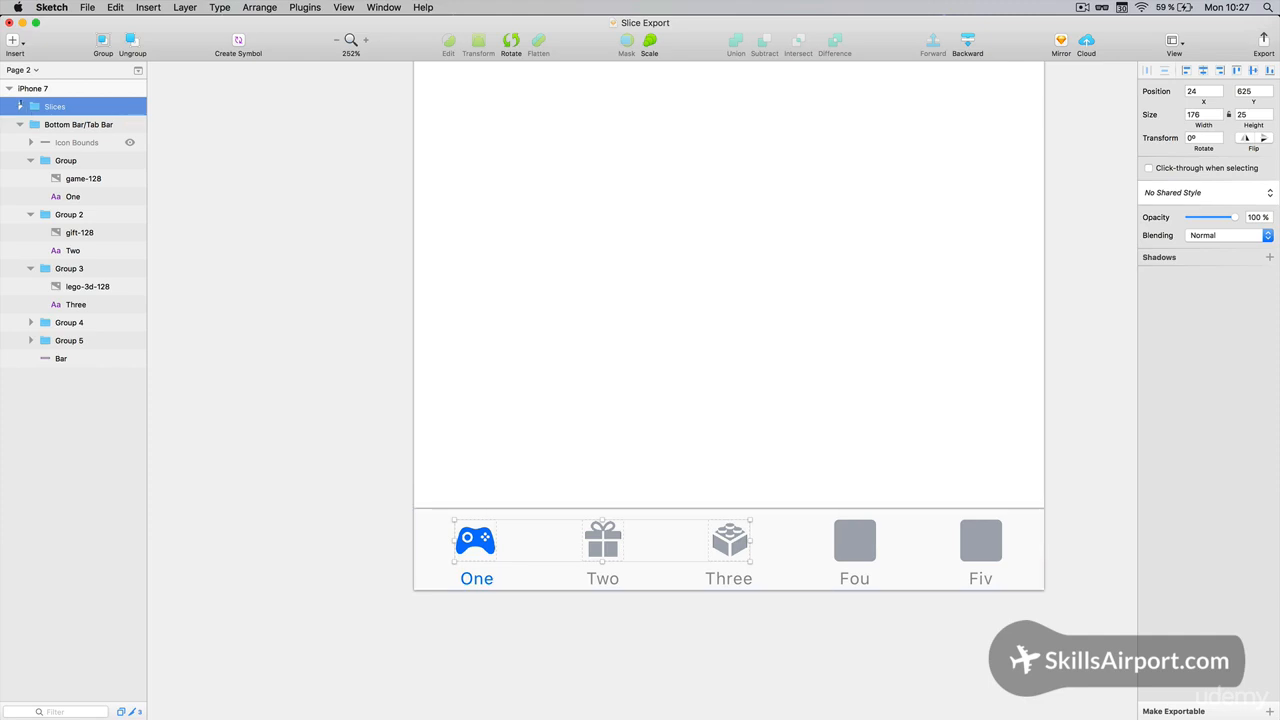
# Expand the Slices group and rename the lego brick icon's slice as Three
pyautogui.click(20, 104)
pyautogui.click(62, 125)
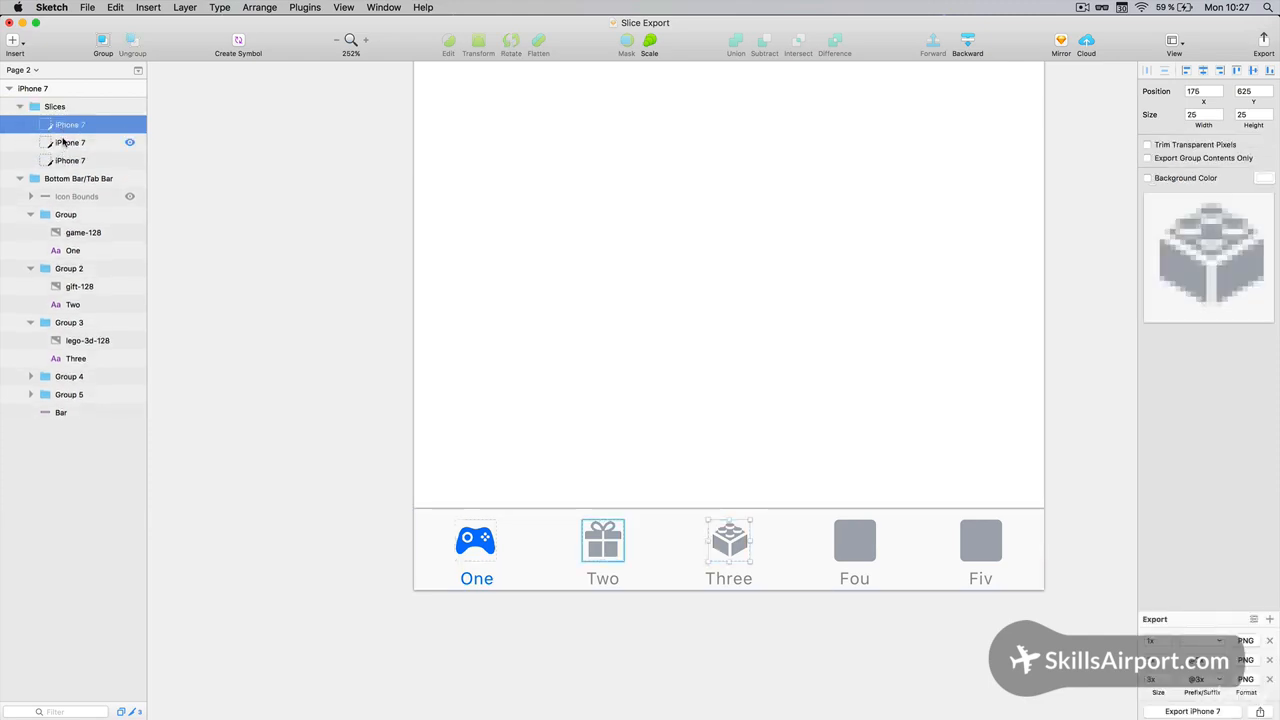
pyautogui.click(62, 143)
pyautogui.click(66, 125)
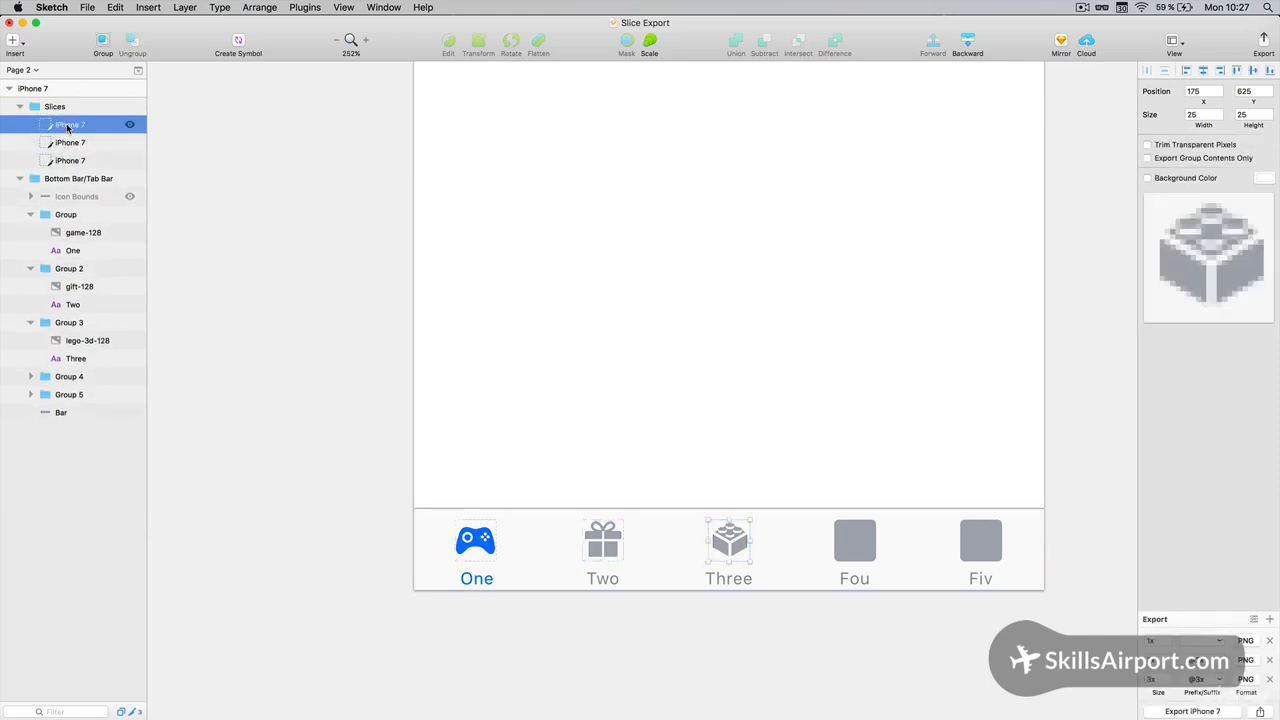
pyautogui.doubleClick(67, 125)
pyautogui.write('Three')
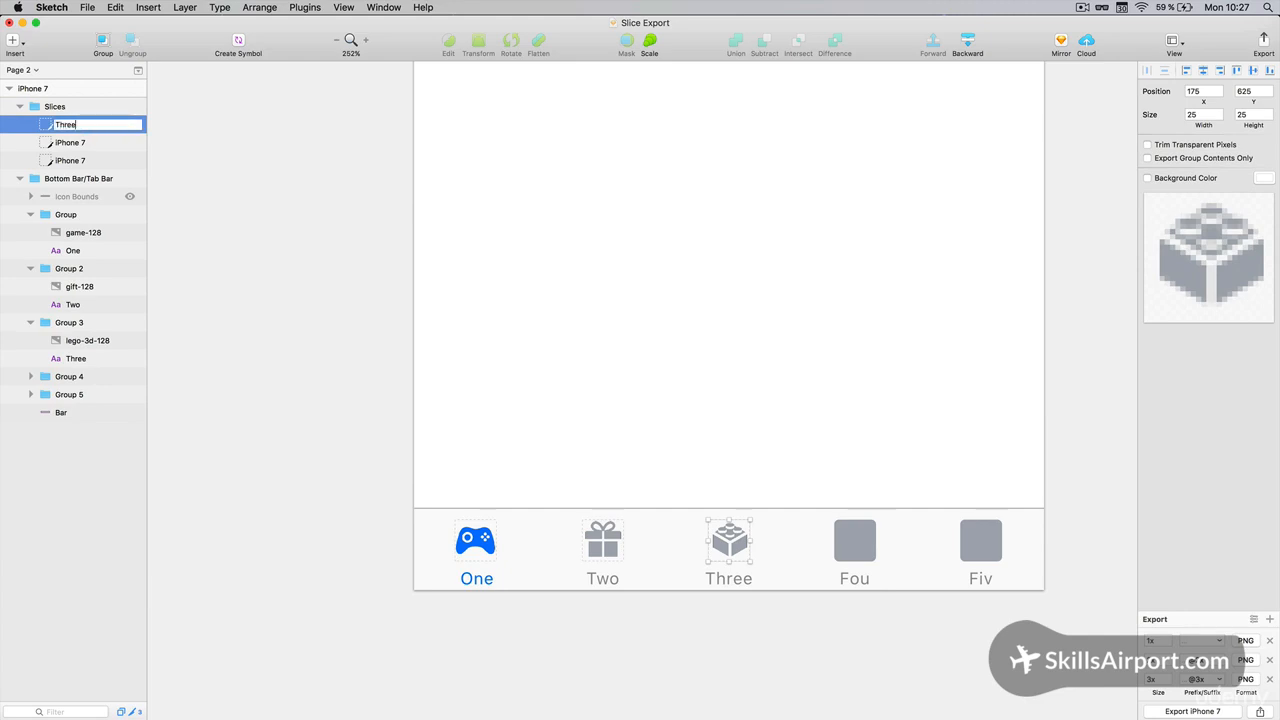
pyautogui.press('Return')
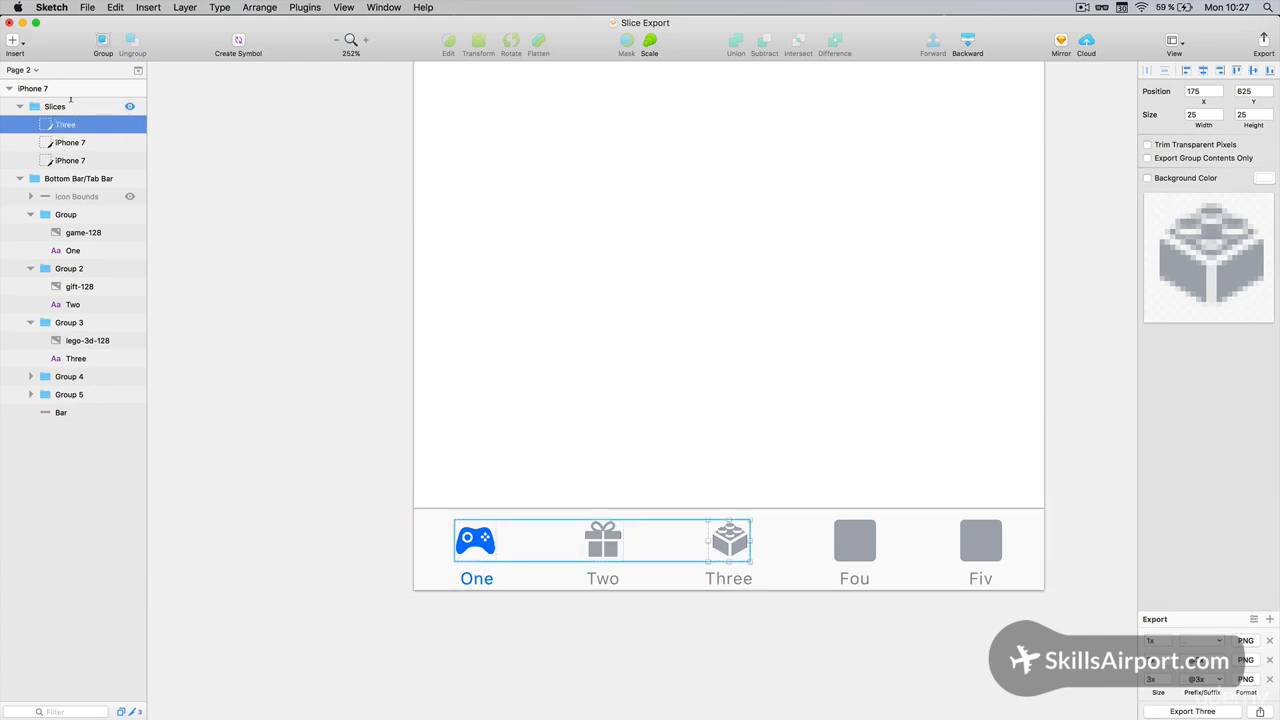
# Select all three slices in the Slices group to review their export previews, and clear the selection
pyautogui.keyDown('shift'); pyautogui.click(66, 160); pyautogui.keyUp('shift')
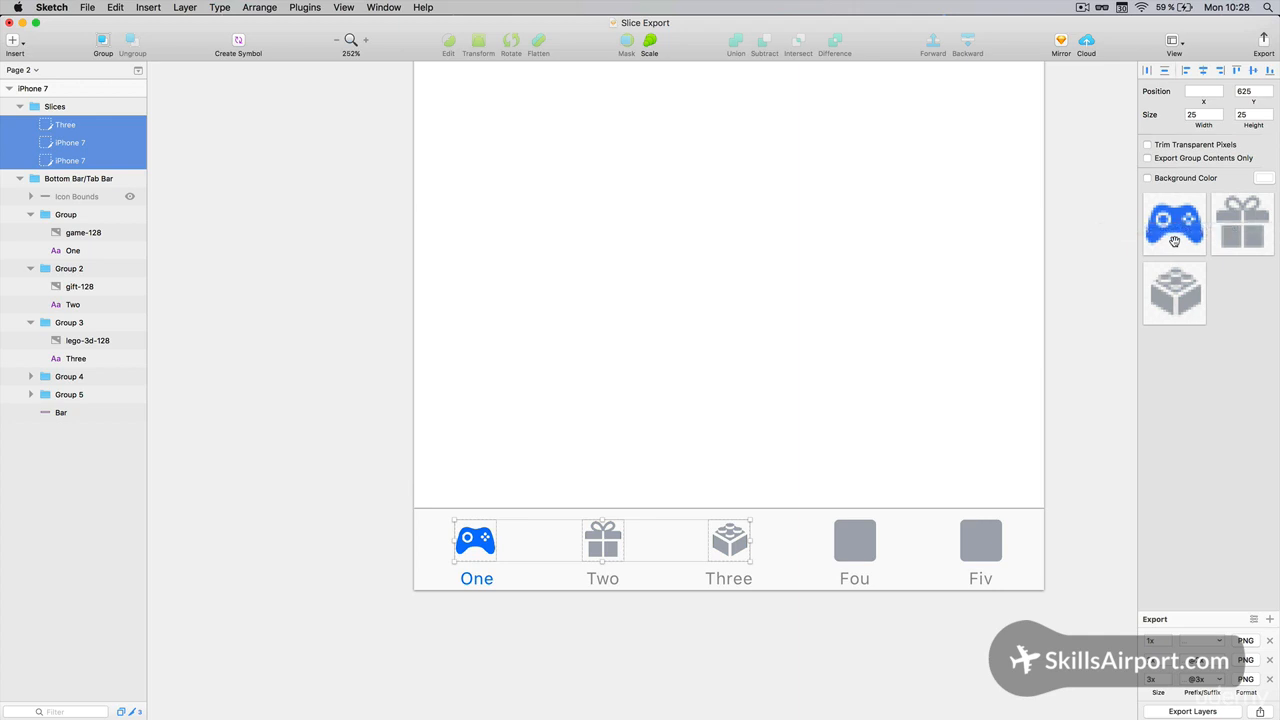
pyautogui.click(590, 473)
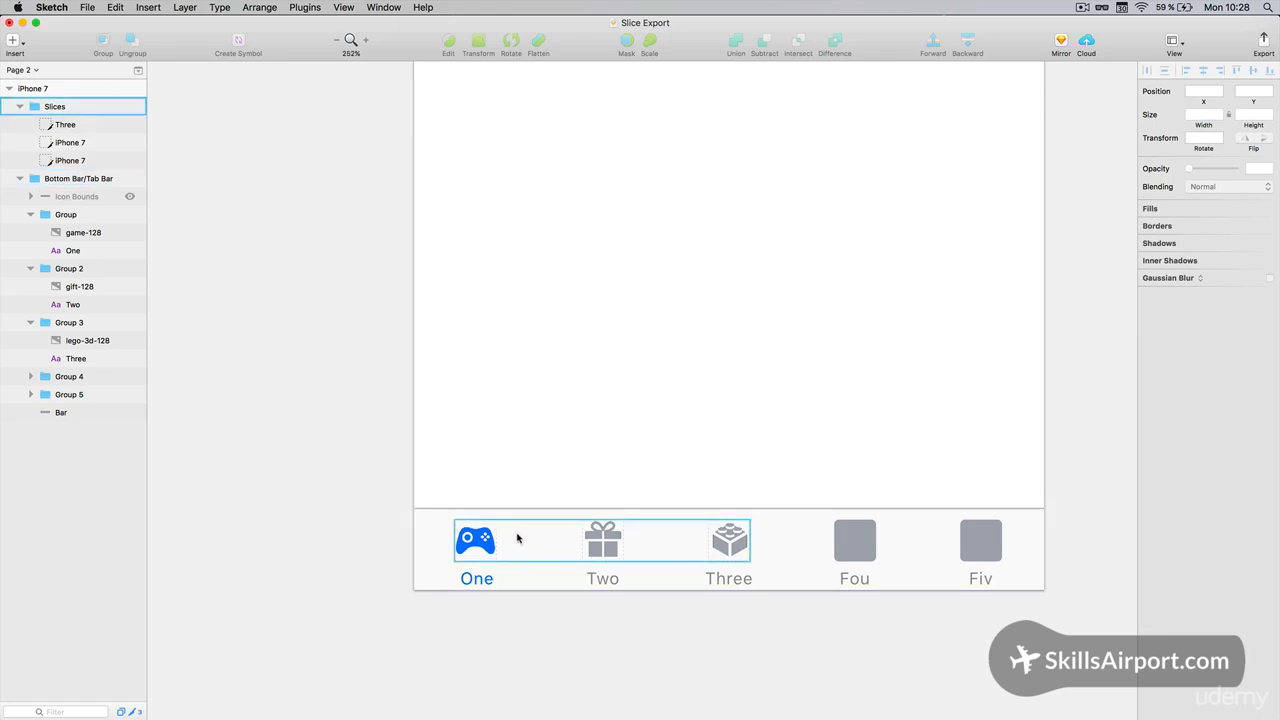